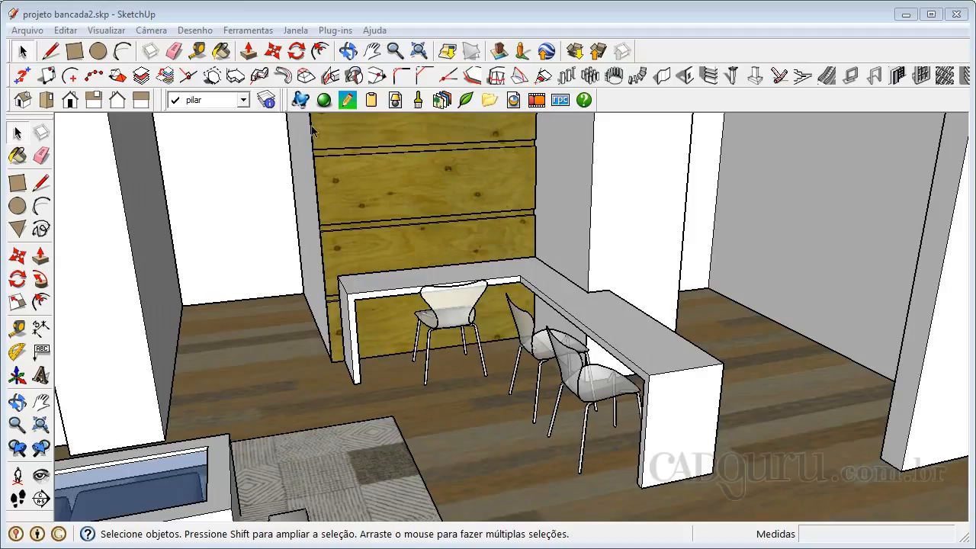
Create a new material that uses the image marmore_branco_carrara_gioia_102707184059.jpg as its texture
left_click(17, 156)
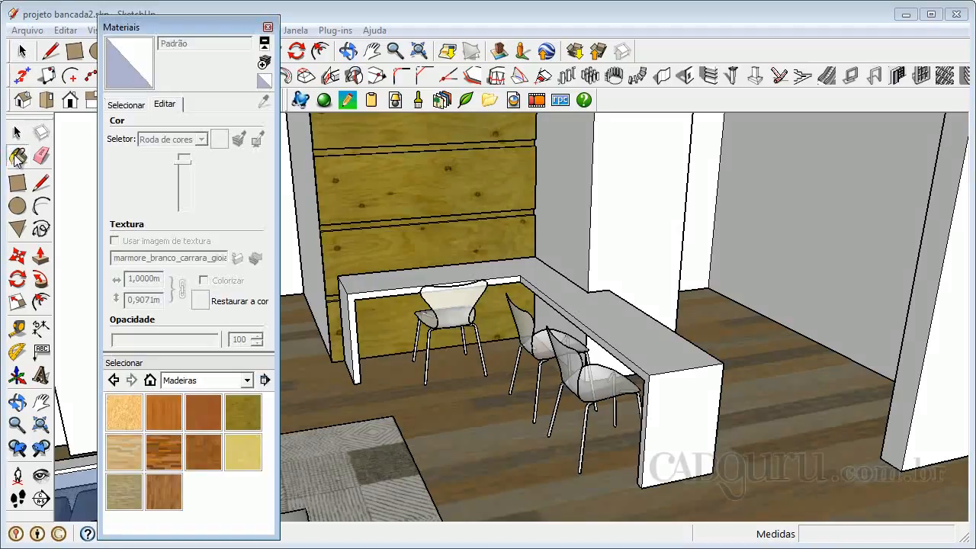
left_click(126, 105)
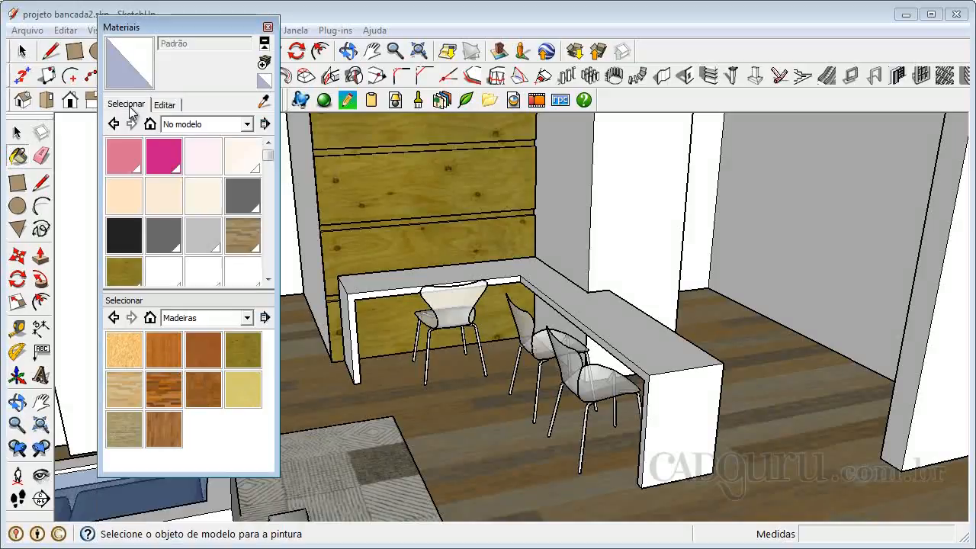
left_click(264, 64)
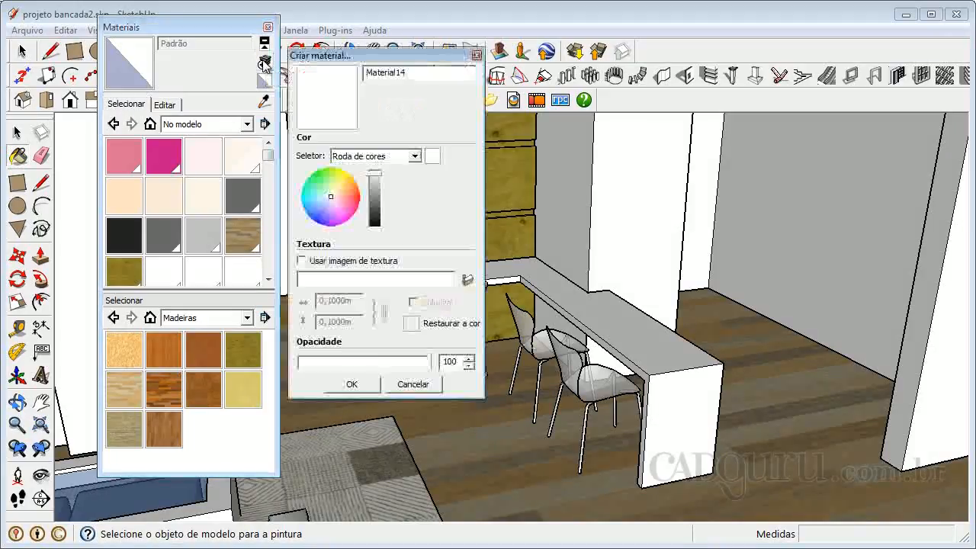
left_click(467, 280)
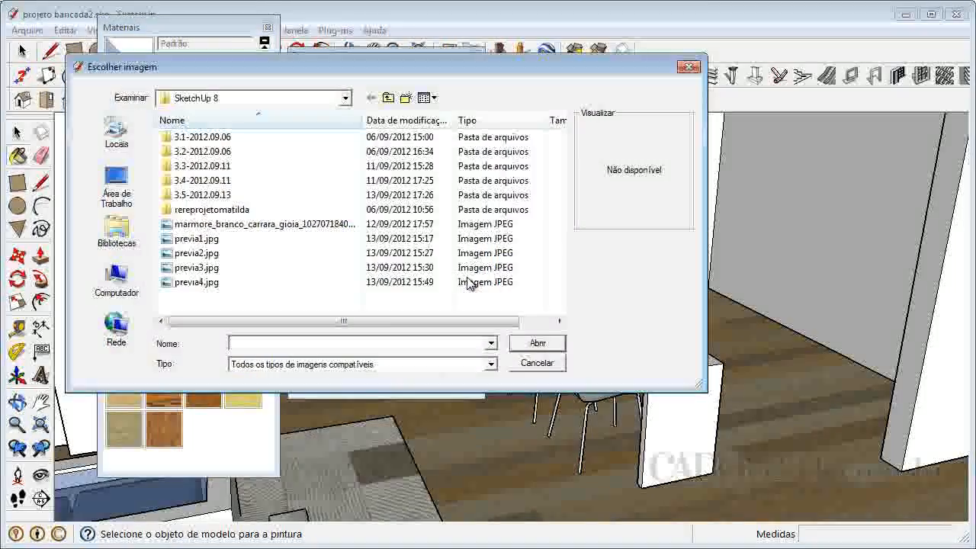
left_click(342, 226)
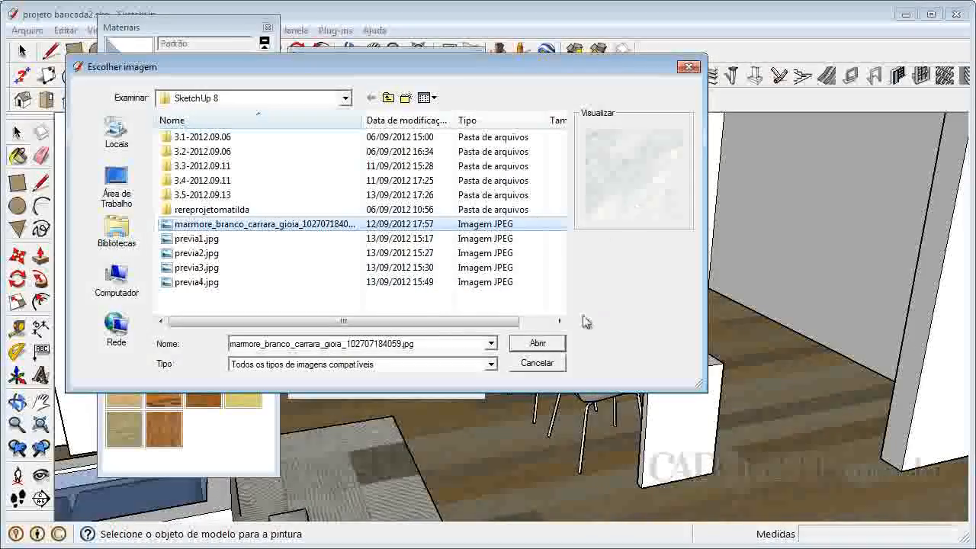
left_click(555, 345)
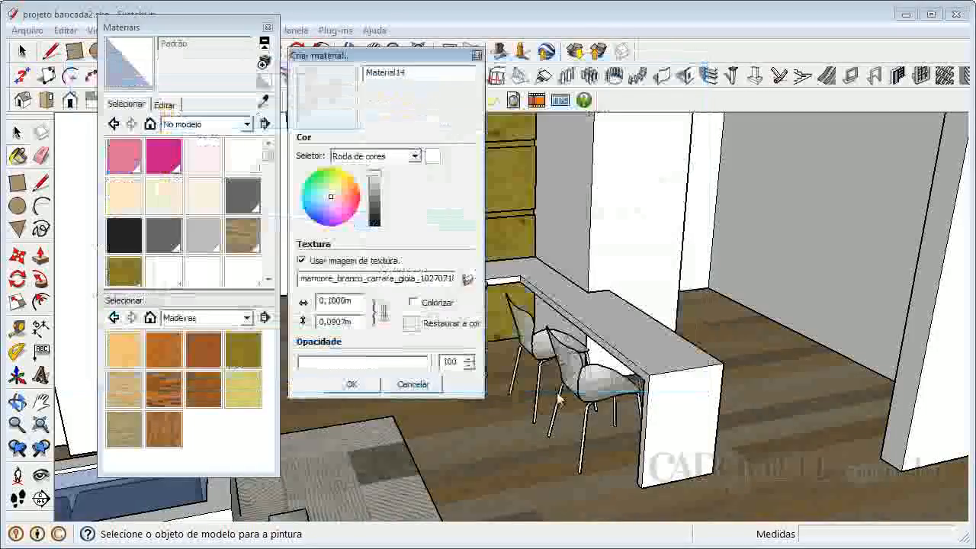
left_click(352, 385)
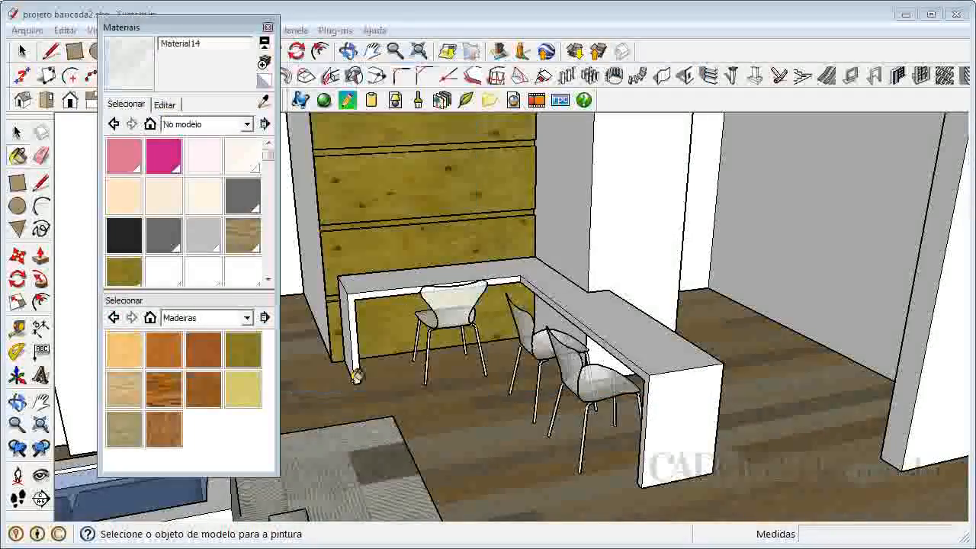
Paint the L-shaped bench with the new white marble material and inspect the texture on its end panel
left_click(657, 343)
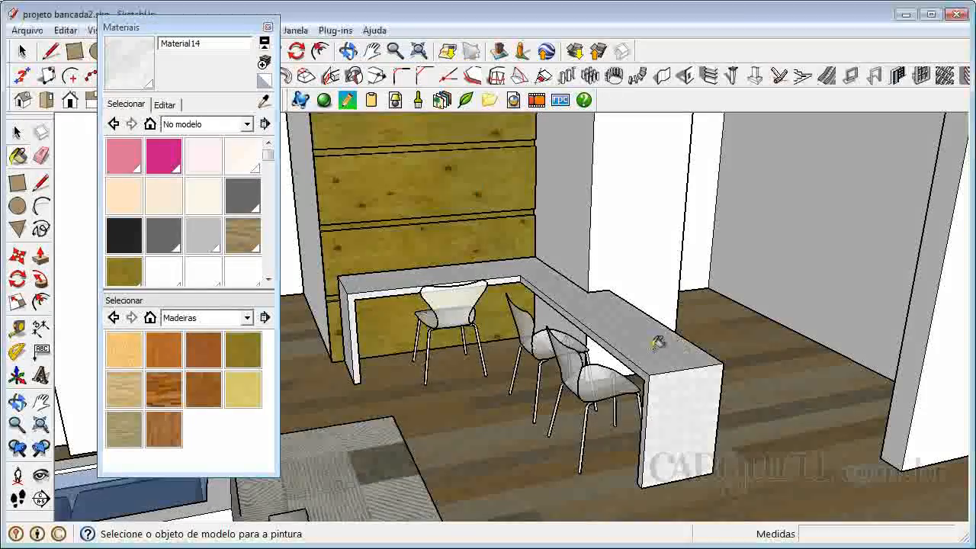
scroll(686, 404, "up", 4)
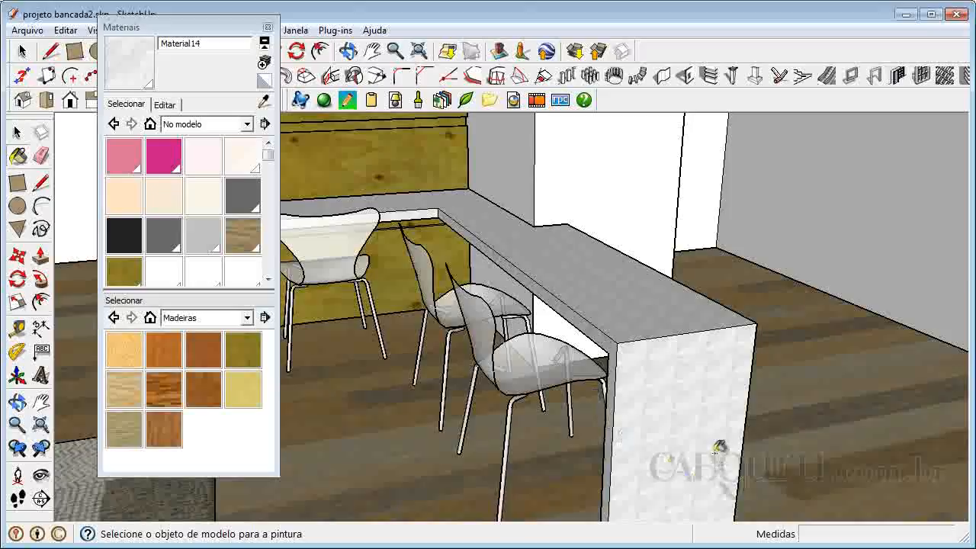
scroll(707, 426, "down", 2)
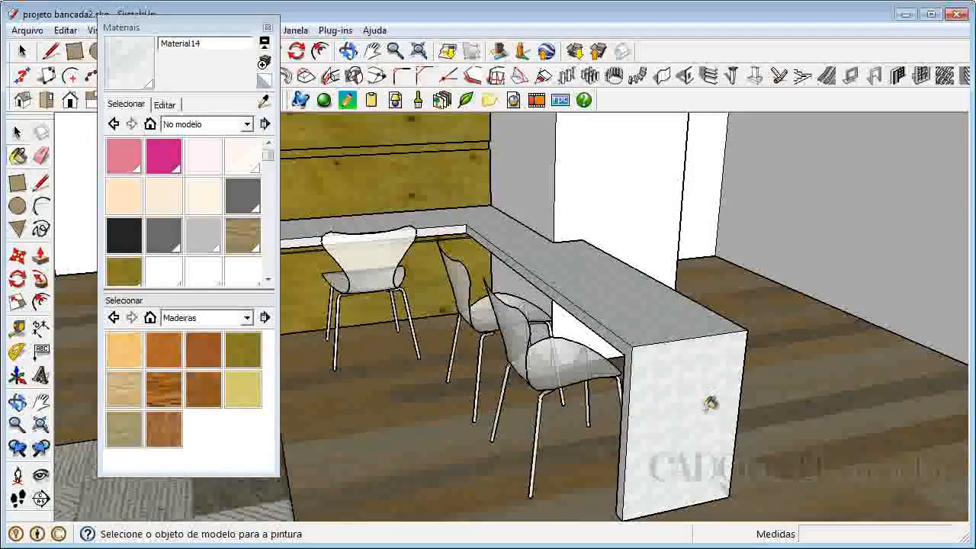
scroll(729, 443, "up", 6)
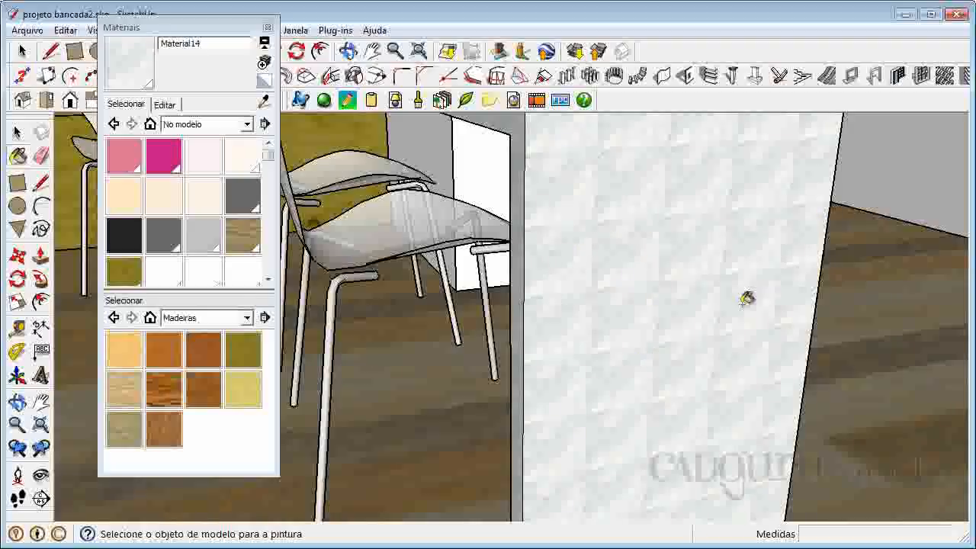
scroll(739, 286, "down", 6)
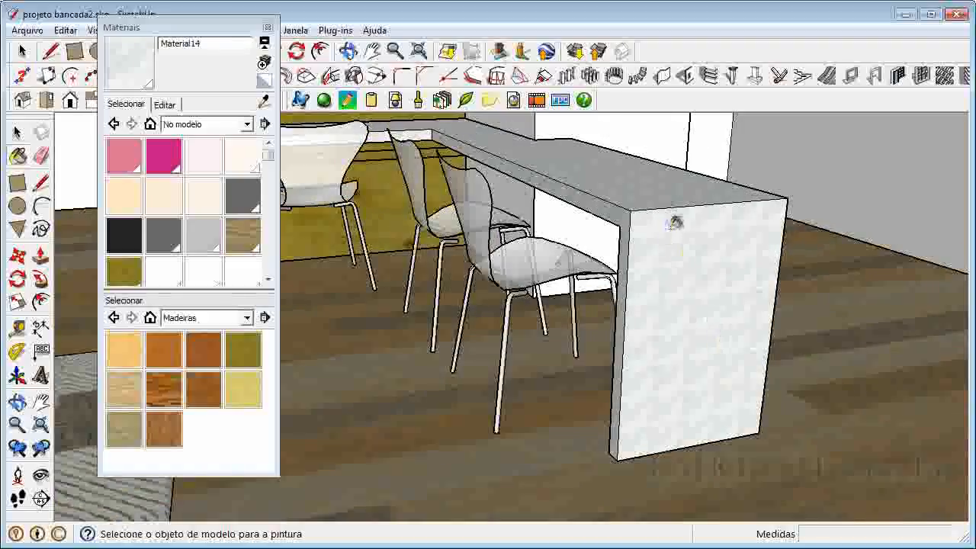
Set the marble material's texture width to 1 m and close the material editor
left_click(165, 105)
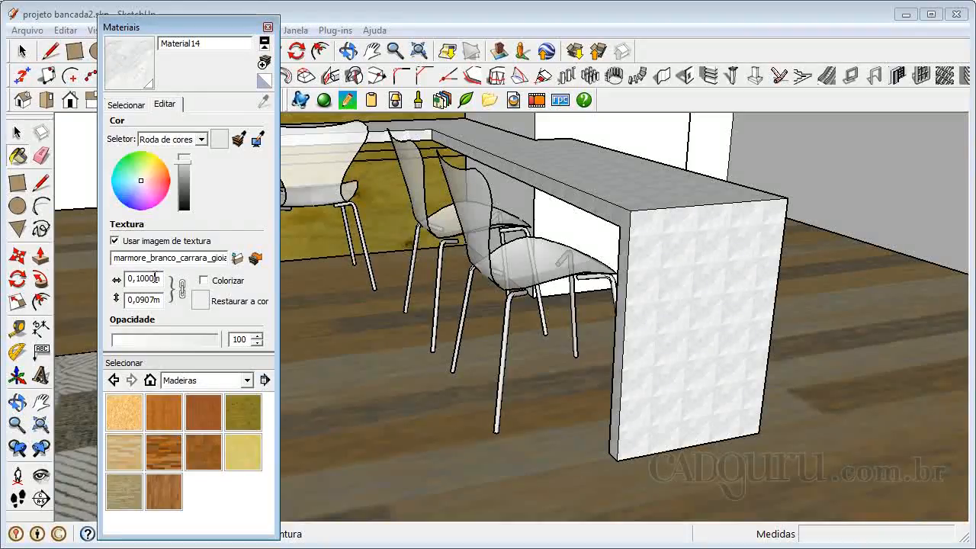
left_click_drag(157, 279, 94, 266)
type("1m")
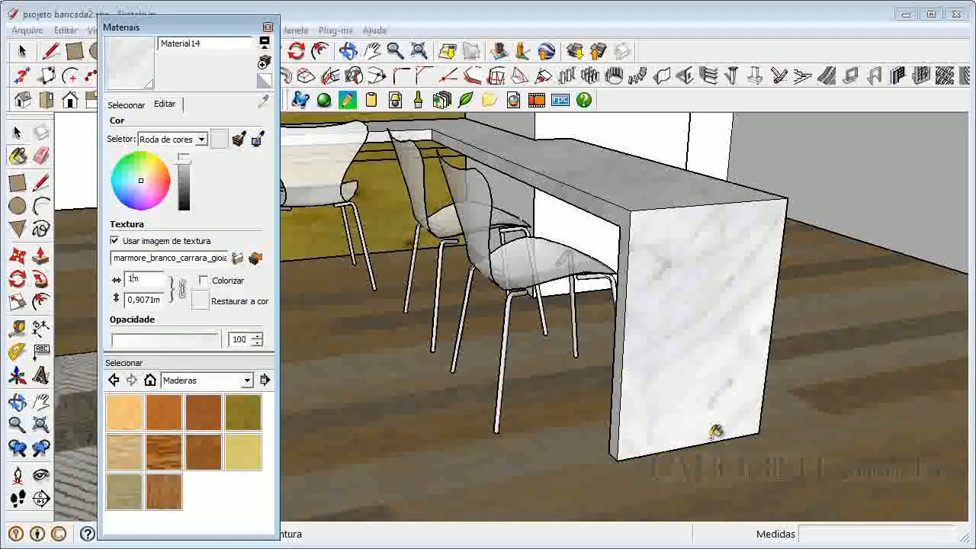
key("Return")
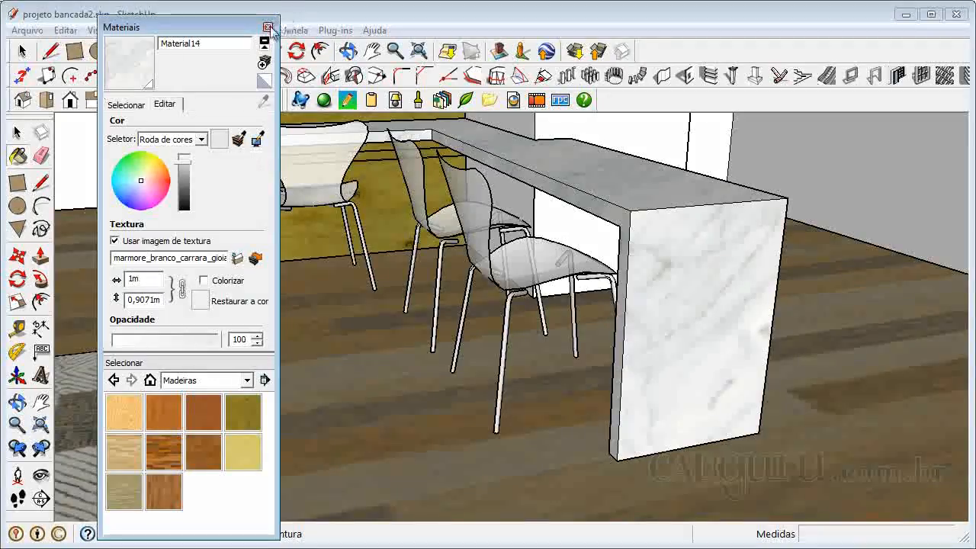
left_click(267, 27)
Open the wood floor material [Wood_Floor_Light]1 for editing and set its texture width to 4 m
left_click(17, 133)
middle_click_drag(648, 434, 615, 431)
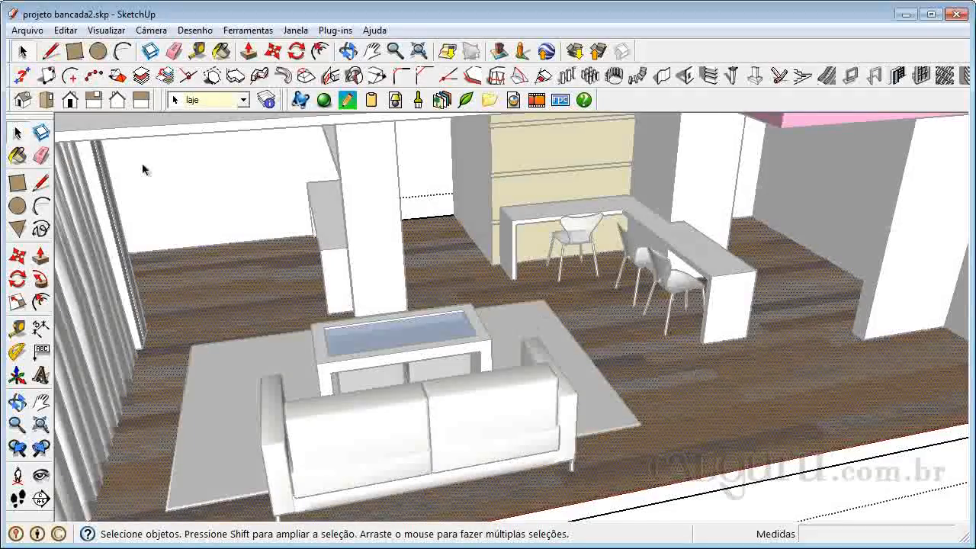
left_click(17, 156)
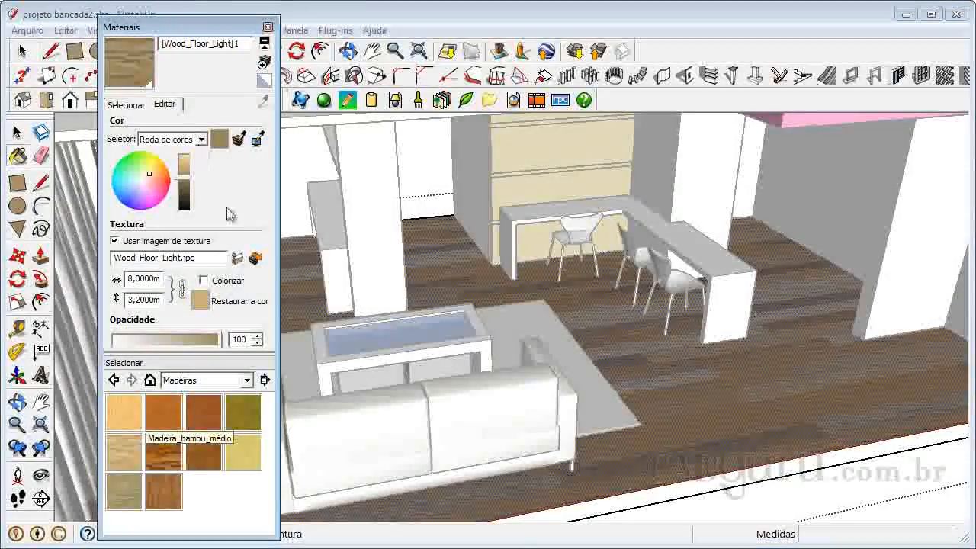
left_click(129, 107)
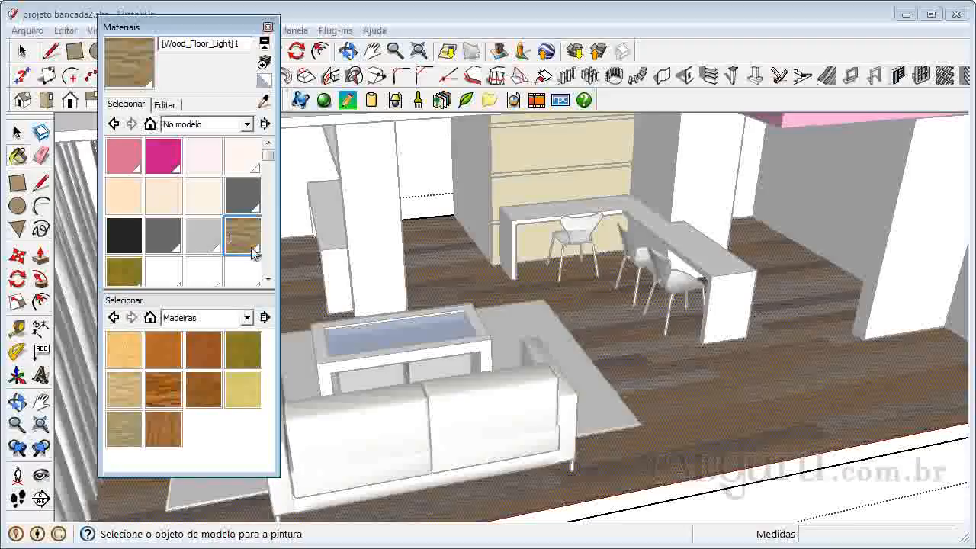
left_click(166, 105)
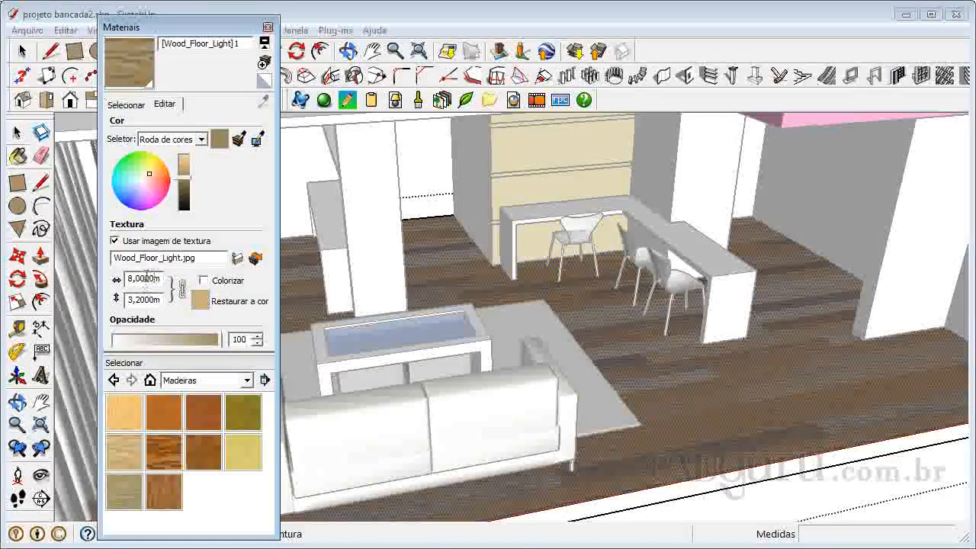
left_click_drag(154, 277, 123, 278)
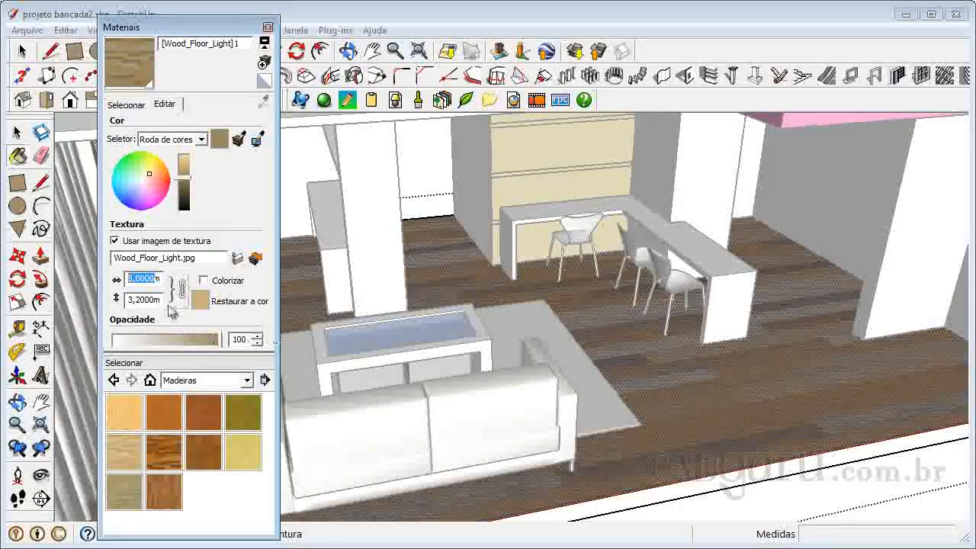
type("4m")
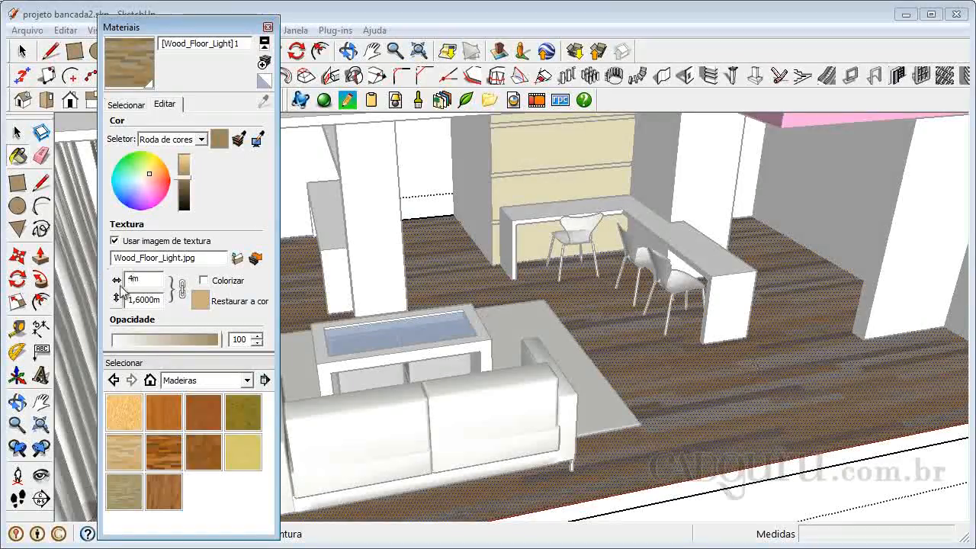
left_click(151, 299)
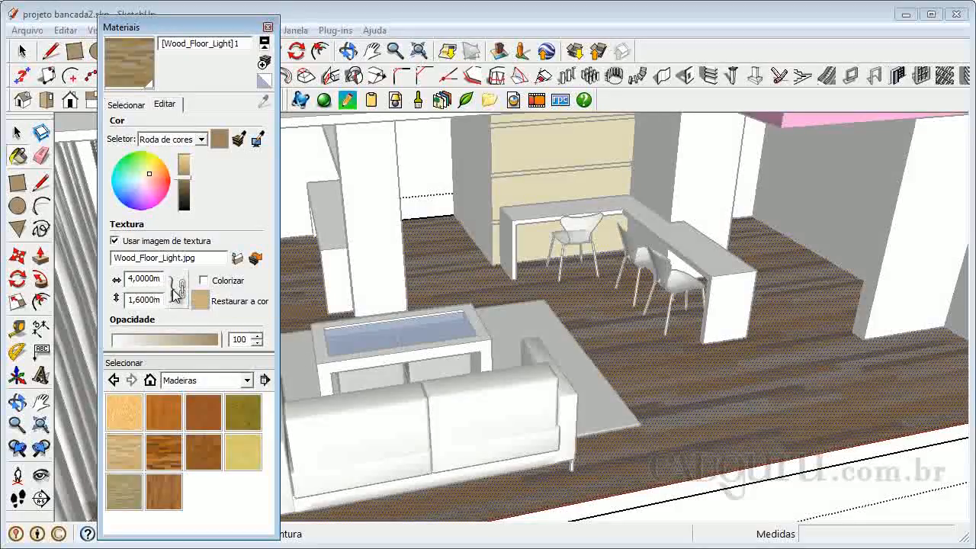
Unlink the floor texture's width and height proportions and set its width to 8 m
left_click(181, 288)
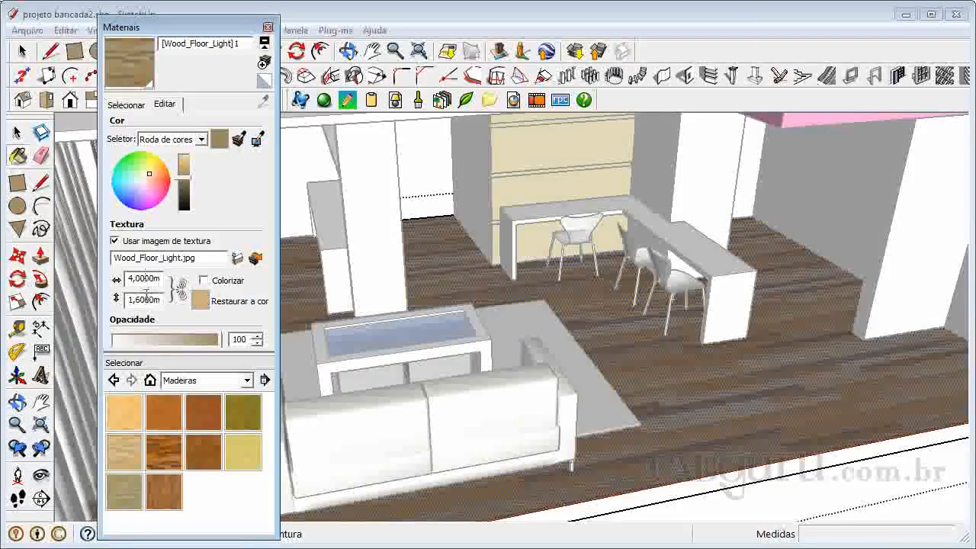
double_click(143, 279)
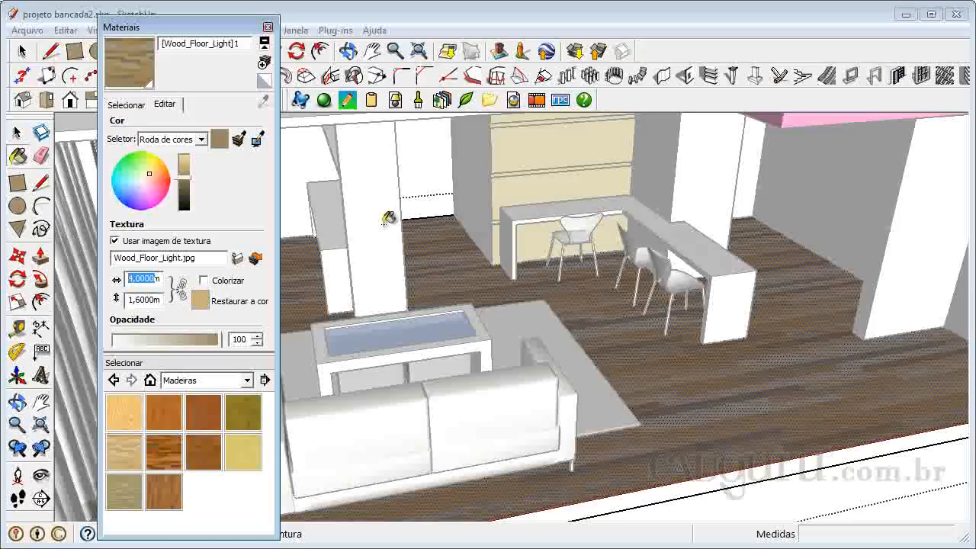
type("8m")
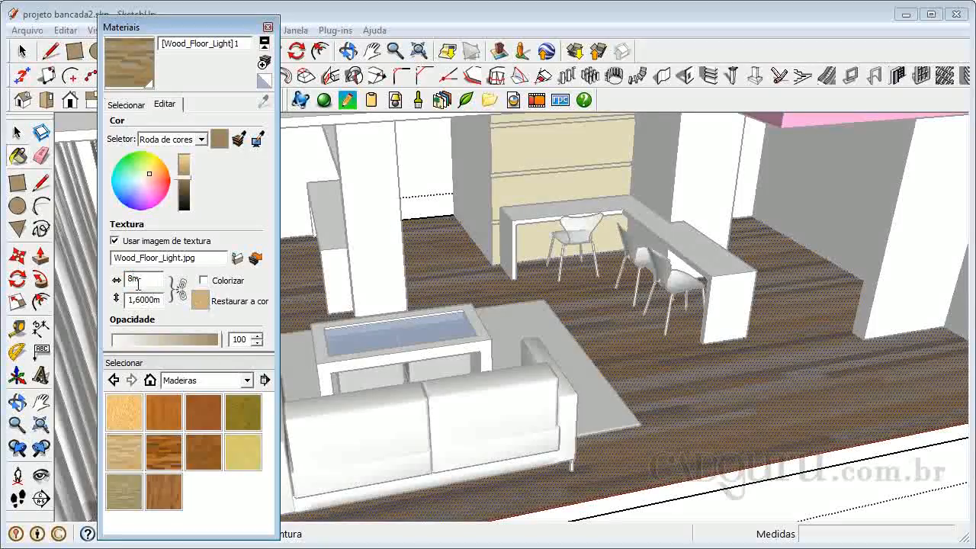
key("Return")
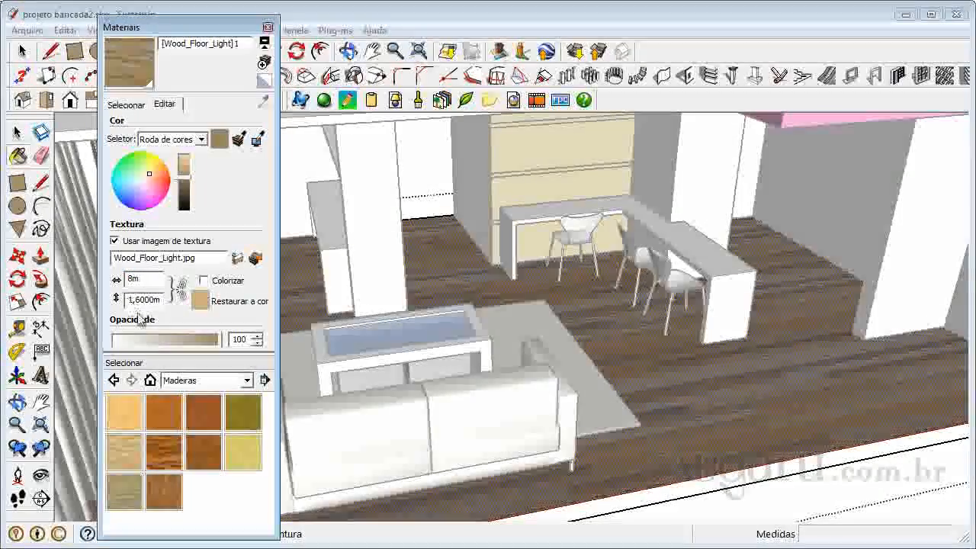
Set the wood floor texture's height to 4 m
left_click(150, 302)
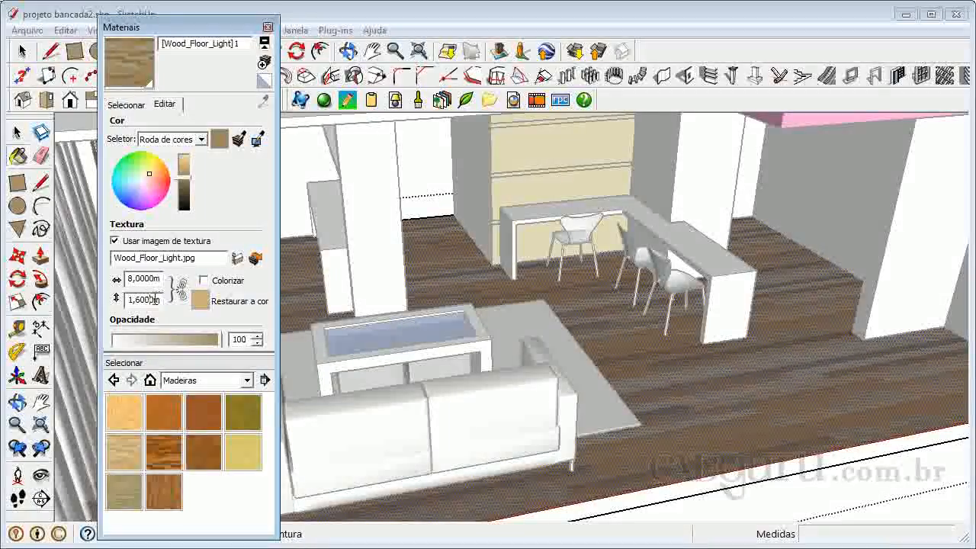
left_click_drag(155, 300, 119, 299)
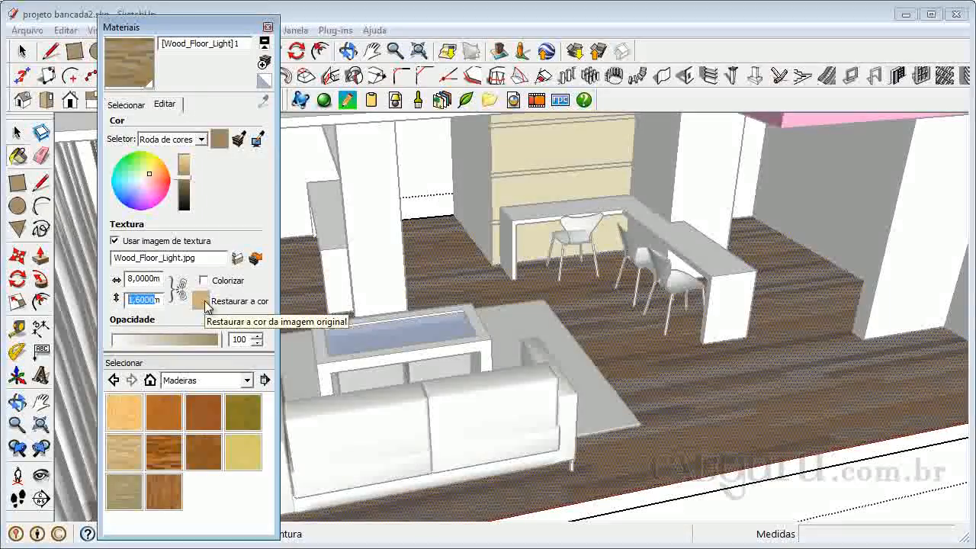
type("4")
key("Return")
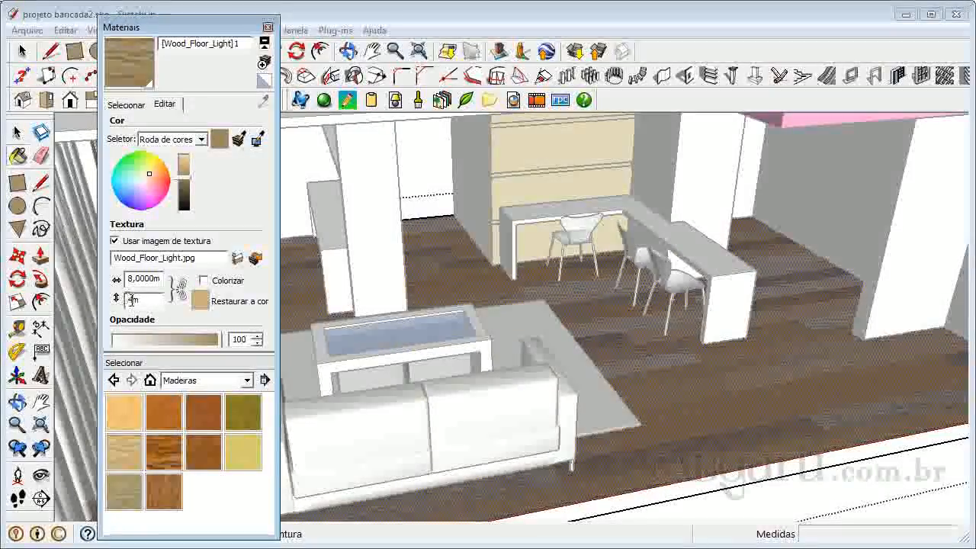
Set the wood floor texture's height to 3 m
left_click_drag(132, 299, 120, 304)
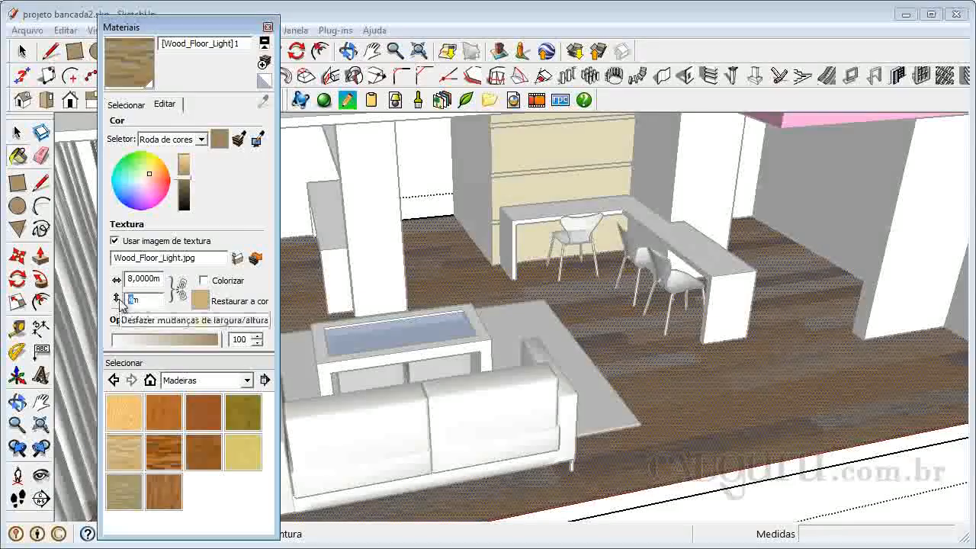
type("3")
key("Return")
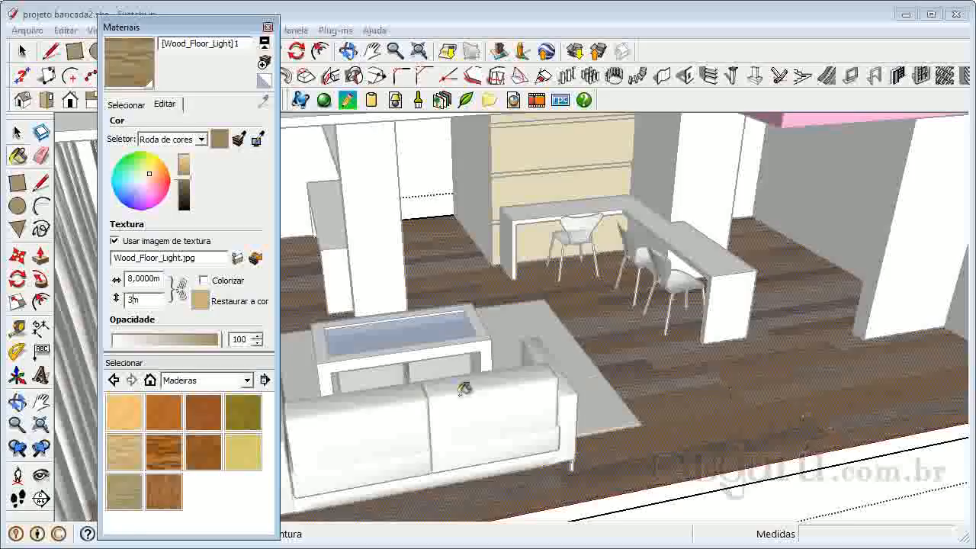
Link the floor texture's width and height proportions again and set its width to 6 m
left_click(179, 290)
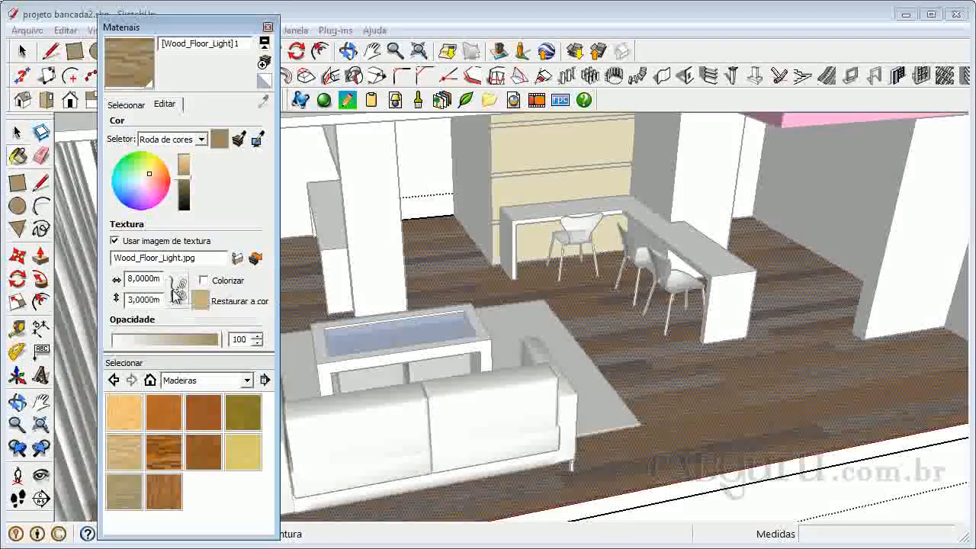
left_click(177, 289)
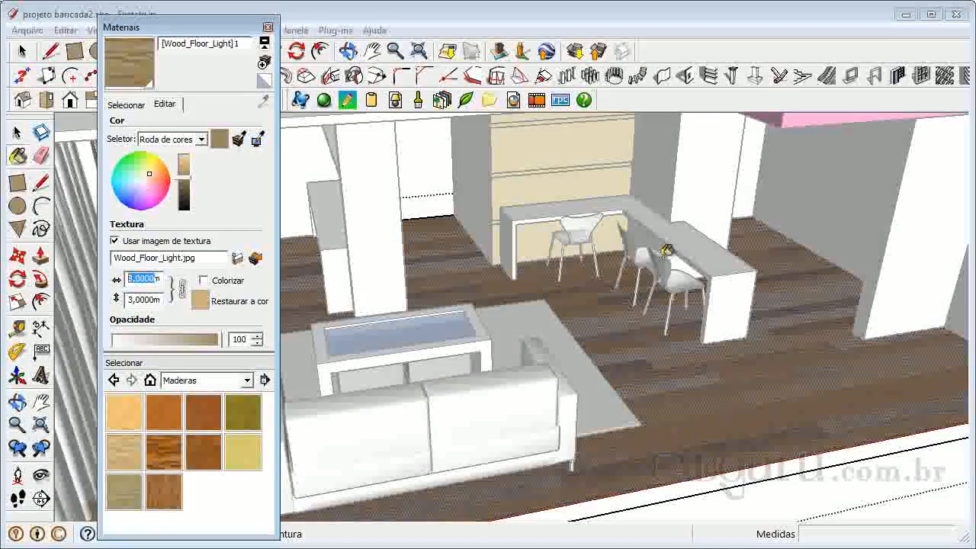
type("6")
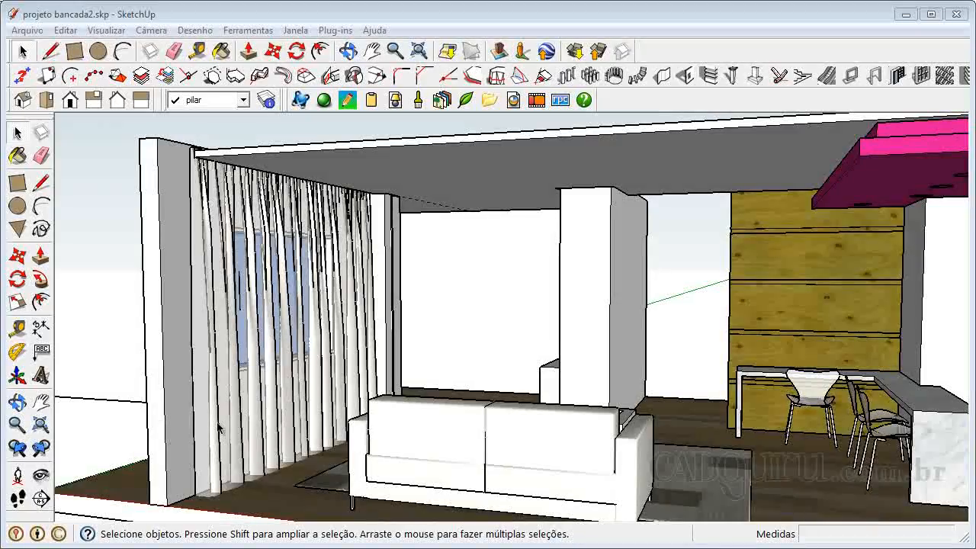
Open the nested curtain group for editing, select its geometry, and bring up the 0011_concha_do_mar material's settings clear of the curtain
double_click(216, 398)
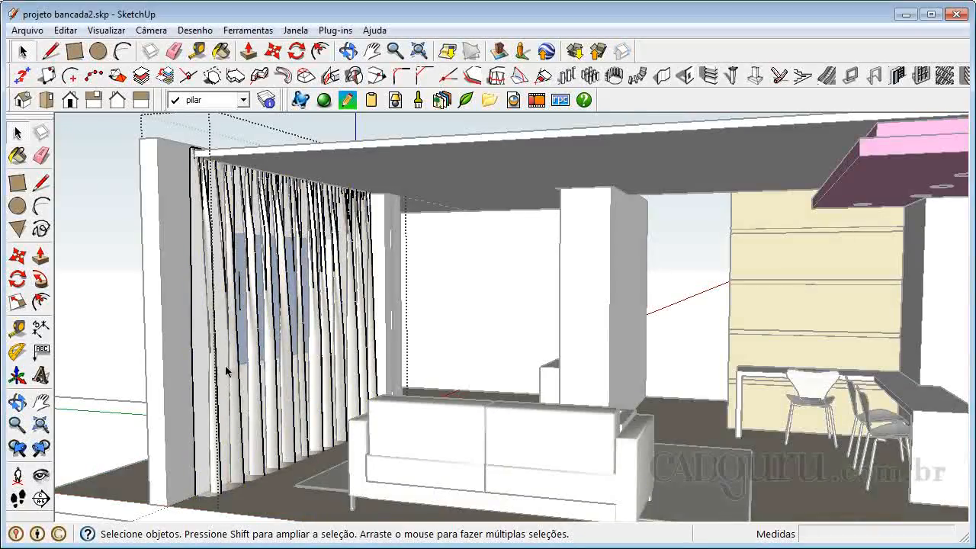
double_click(224, 375)
left_click(224, 371)
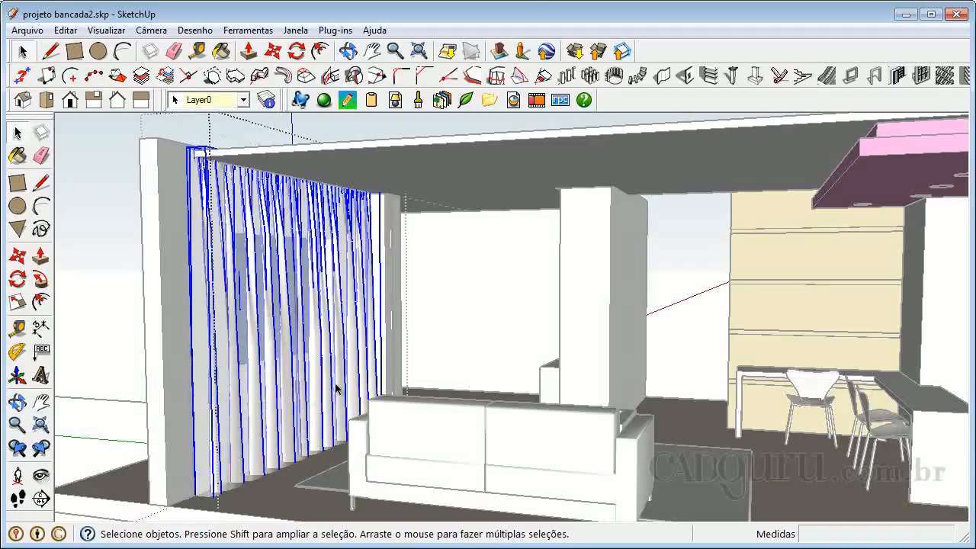
left_click(17, 155)
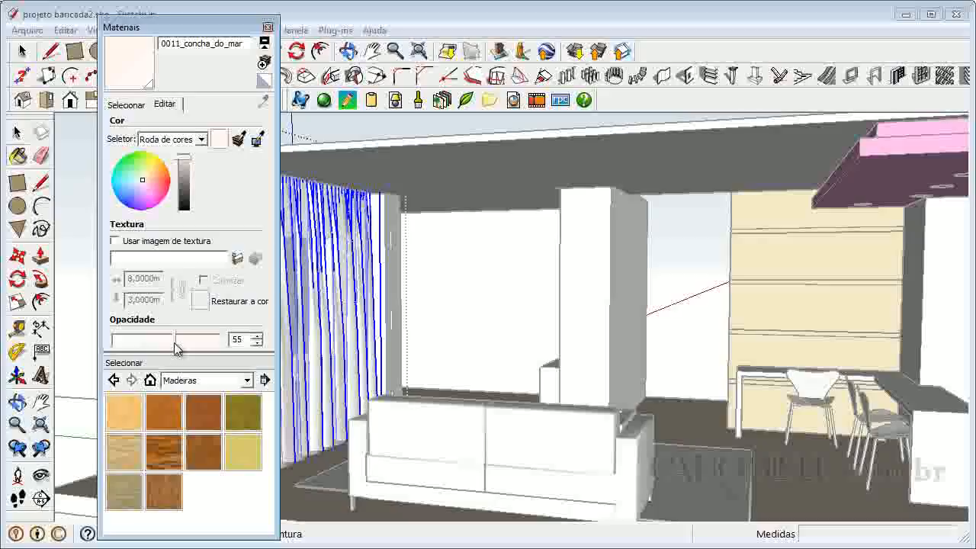
left_click_drag(204, 27, 610, 17)
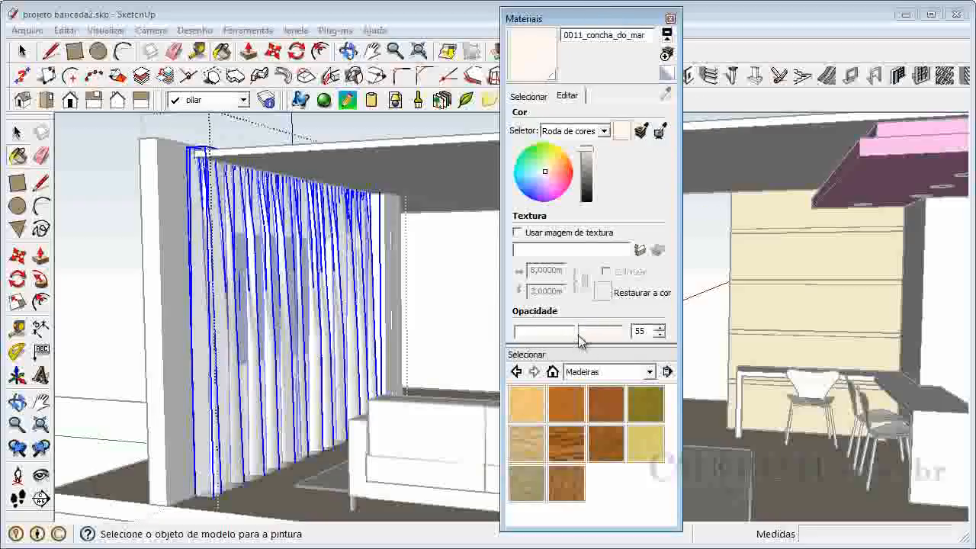
Try the curtain material 0011_concha_do_mar at full opacity of 100 and reduce it to 59
left_click_drag(578, 336, 624, 335)
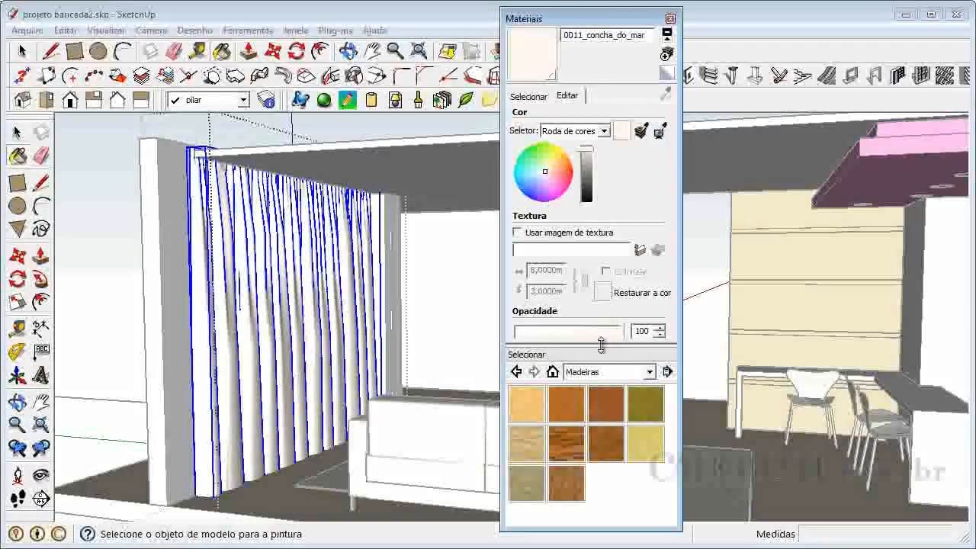
left_click_drag(624, 336, 582, 340)
Test the curtain material's opacity at 90 against the window behind it and settle it at about 72
left_click(17, 402)
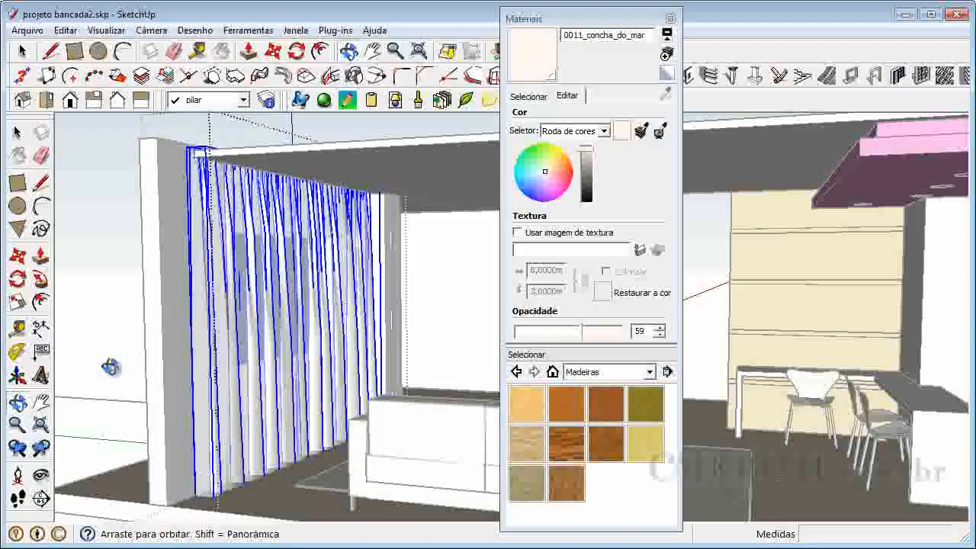
left_click_drag(312, 342, 254, 311)
scroll(254, 311, "up", 3)
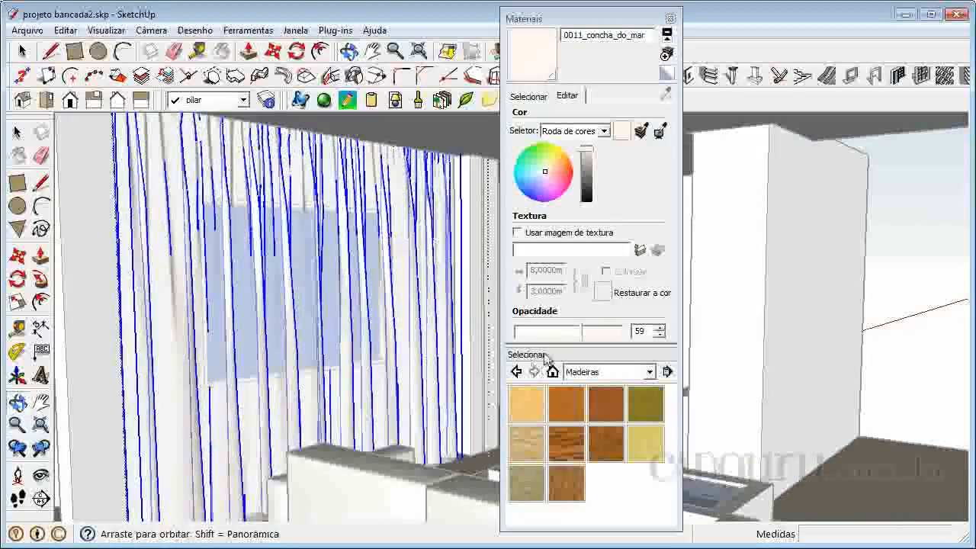
left_click(583, 336)
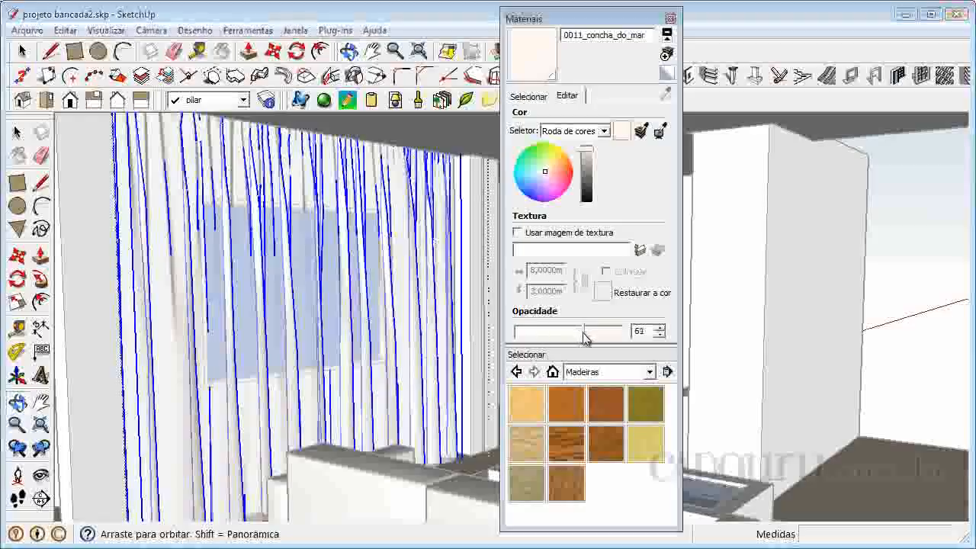
left_click_drag(584, 338, 612, 349)
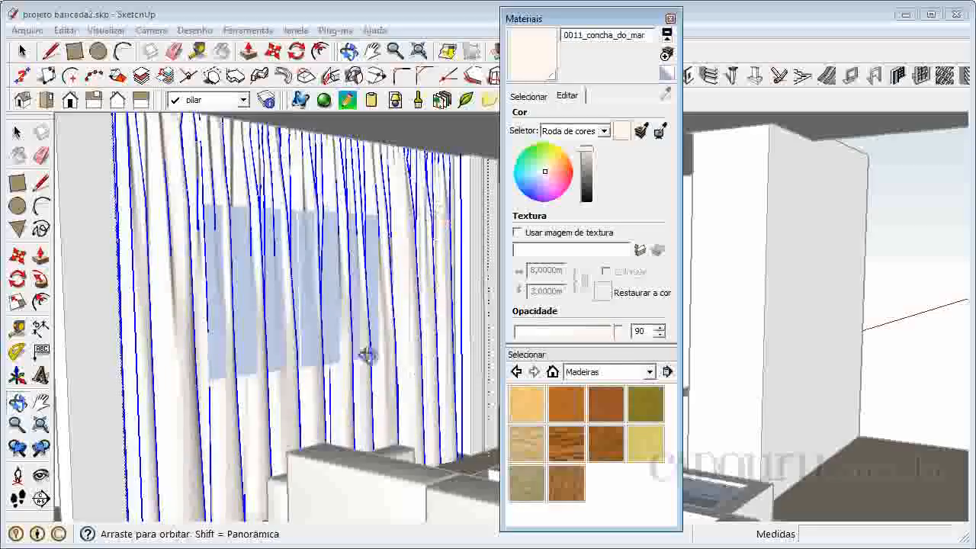
left_click_drag(610, 344, 594, 346)
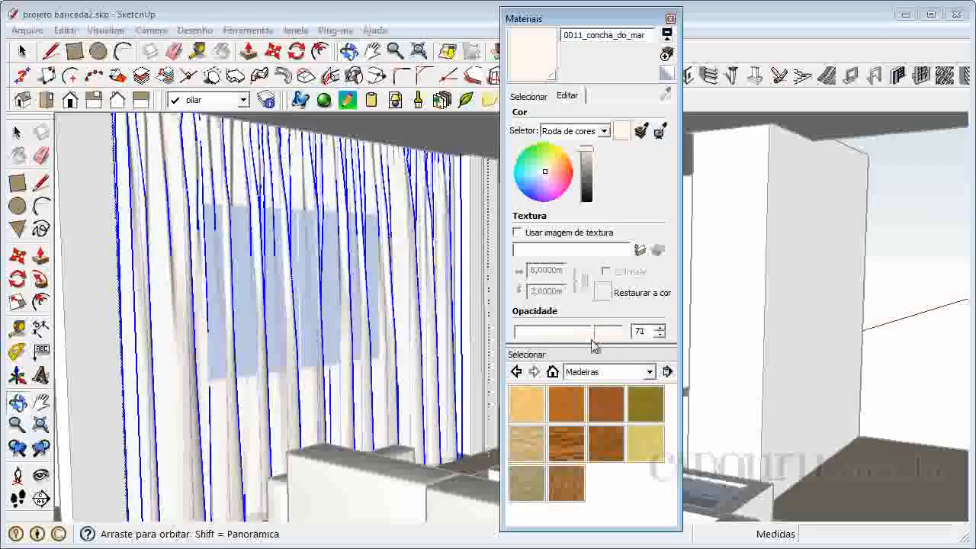